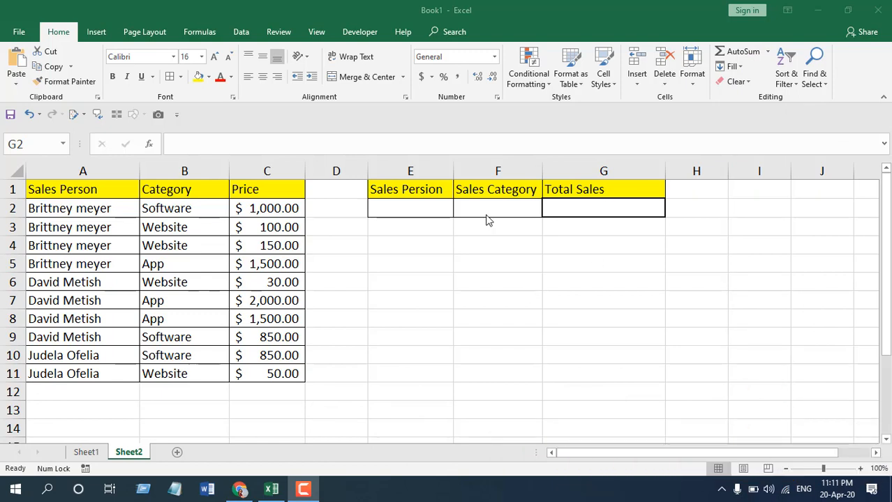
{"action": "left_click", "coordinate": [422, 248]}
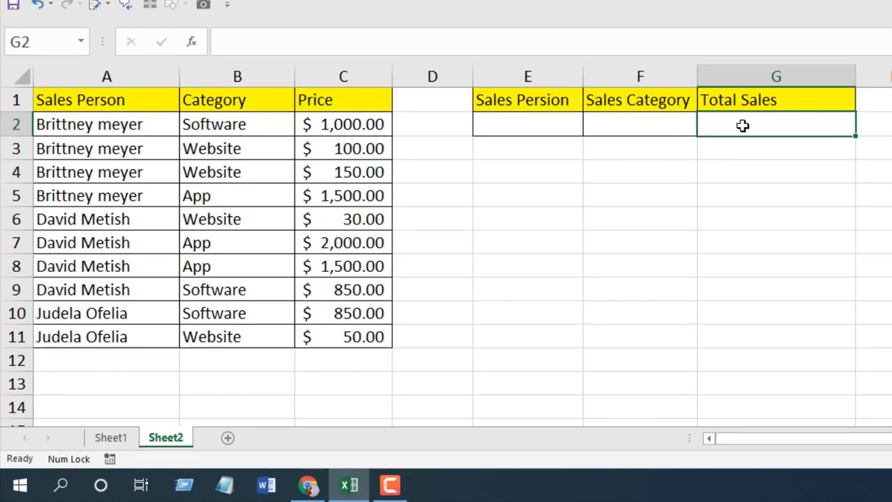
{"action": "left_click", "coordinate": [633, 122]}
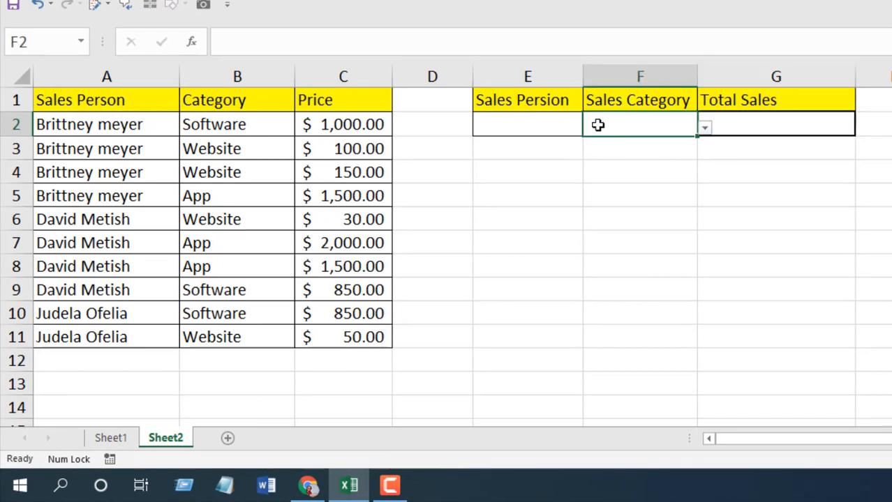
{"action": "left_click", "coordinate": [545, 128]}
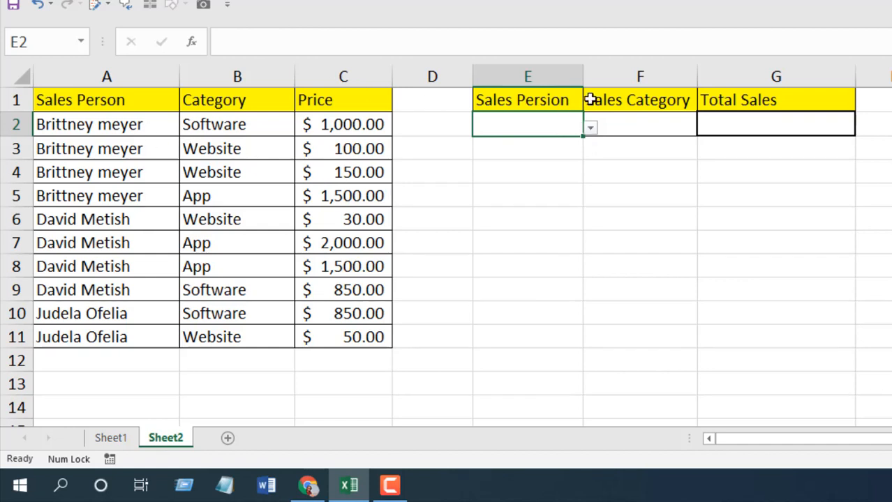
{"action": "left_click", "coordinate": [637, 126]}
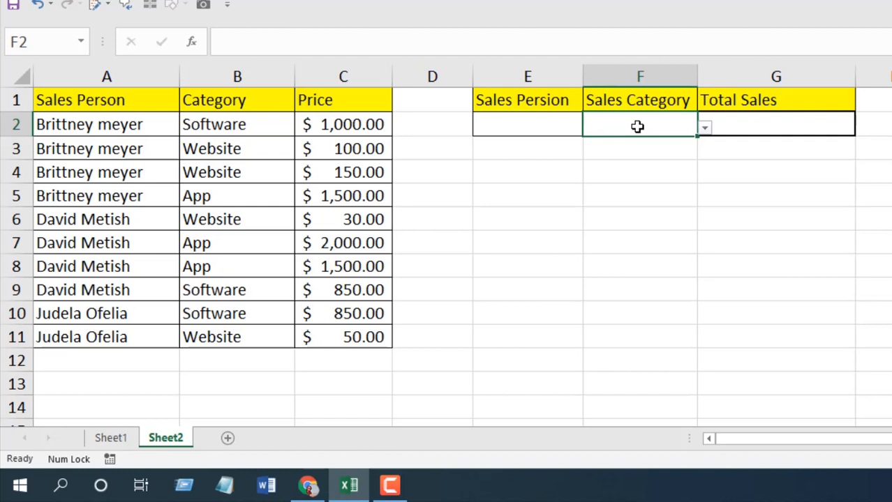
{"action": "left_click", "coordinate": [512, 125]}
{"action": "left_click", "coordinate": [659, 123]}
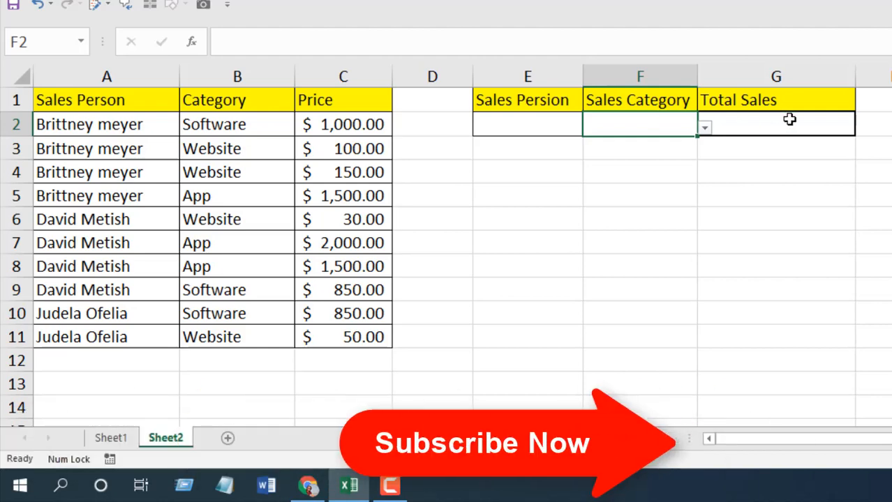
{"action": "left_click", "coordinate": [789, 120]}
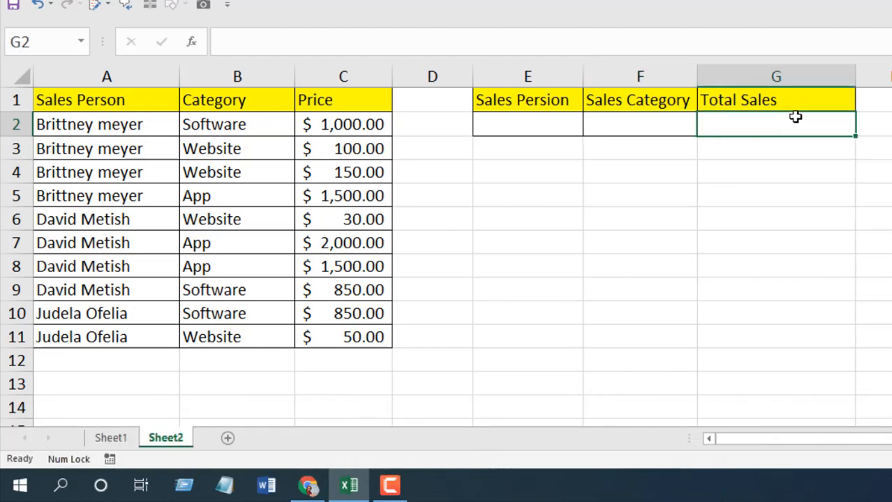
Step: Examine the drop-down choices in the salesperson cell E2 and the sales category cell F2
{"action": "left_click", "coordinate": [542, 125]}
{"action": "left_click", "coordinate": [590, 128]}
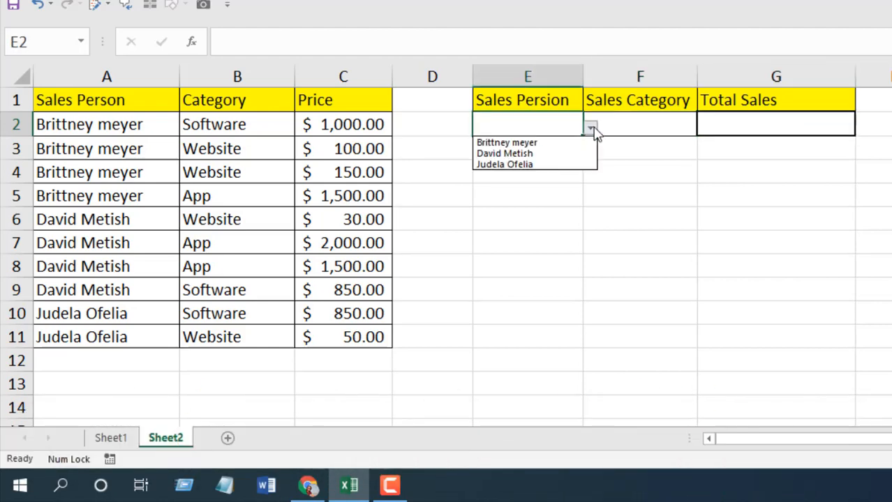
{"action": "left_click", "coordinate": [590, 127]}
{"action": "left_click", "coordinate": [665, 124]}
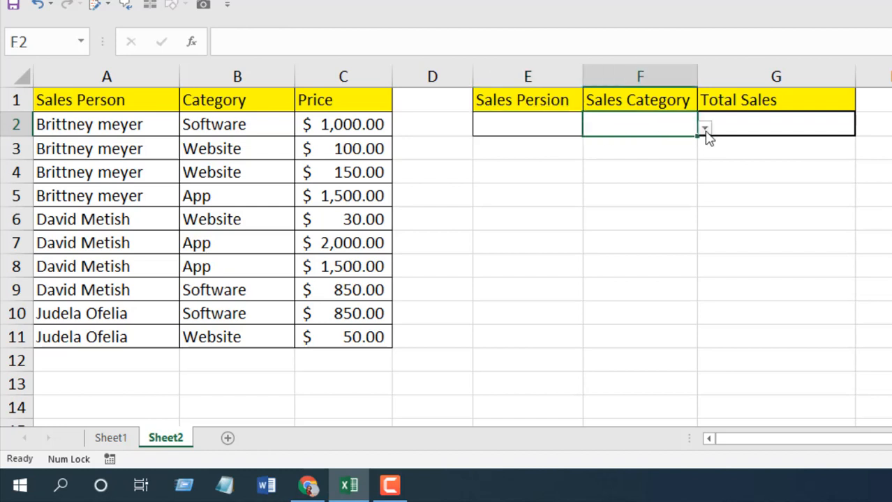
{"action": "left_click", "coordinate": [704, 131]}
{"action": "left_click", "coordinate": [705, 132]}
{"action": "left_click", "coordinate": [559, 126]}
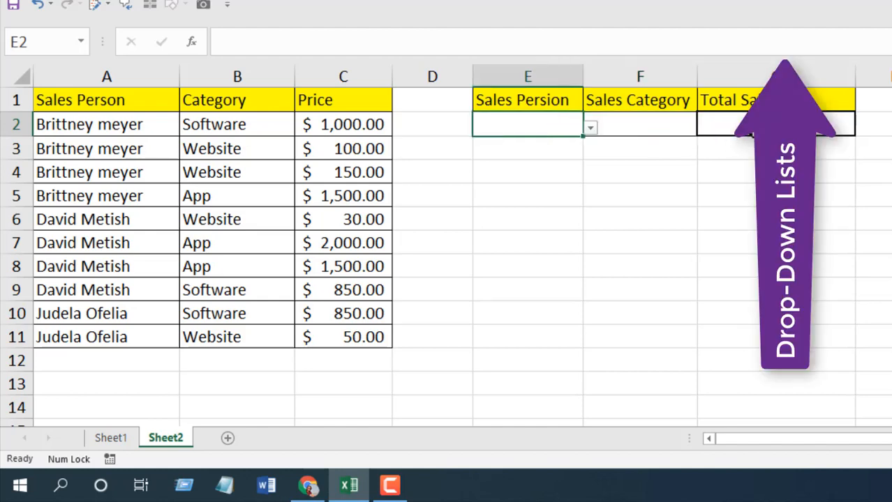
{"action": "left_click", "coordinate": [655, 125]}
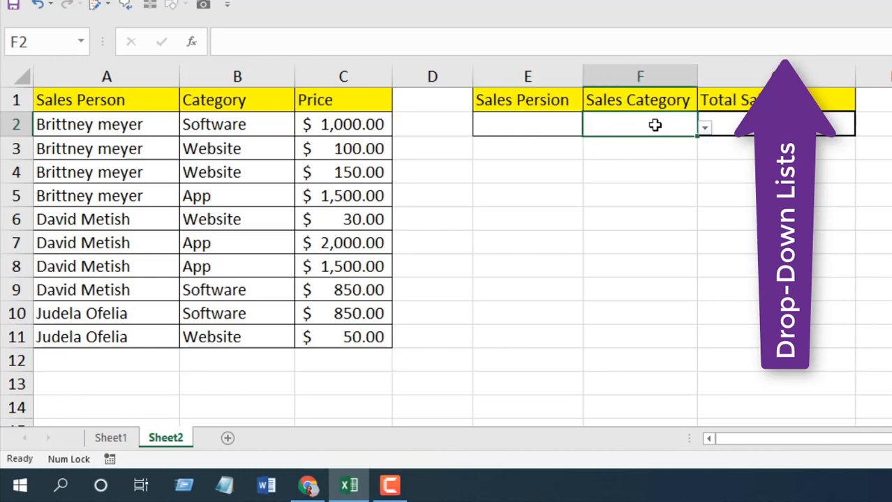
{"action": "left_click", "coordinate": [510, 131]}
{"action": "left_click", "coordinate": [634, 121]}
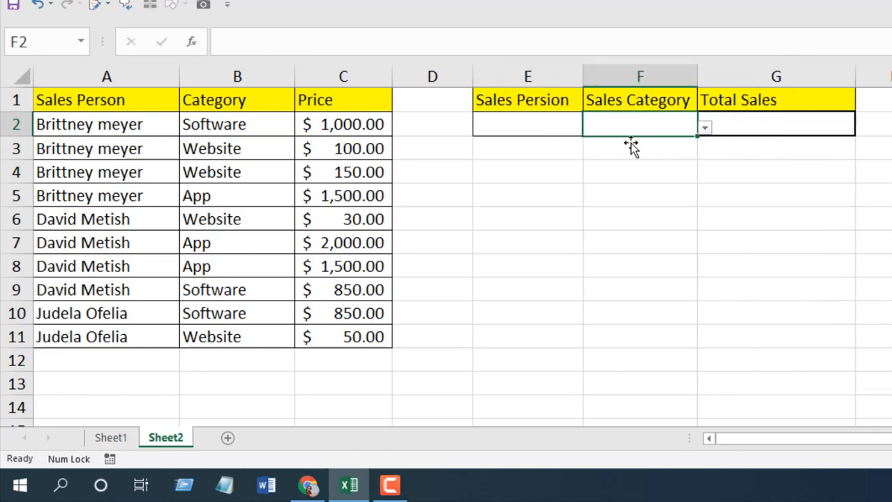
Step: Start a SUMIFS formula in the Total Sales cell G2 with the price range C2:C11 as its sum range
{"action": "left_click", "coordinate": [761, 126]}
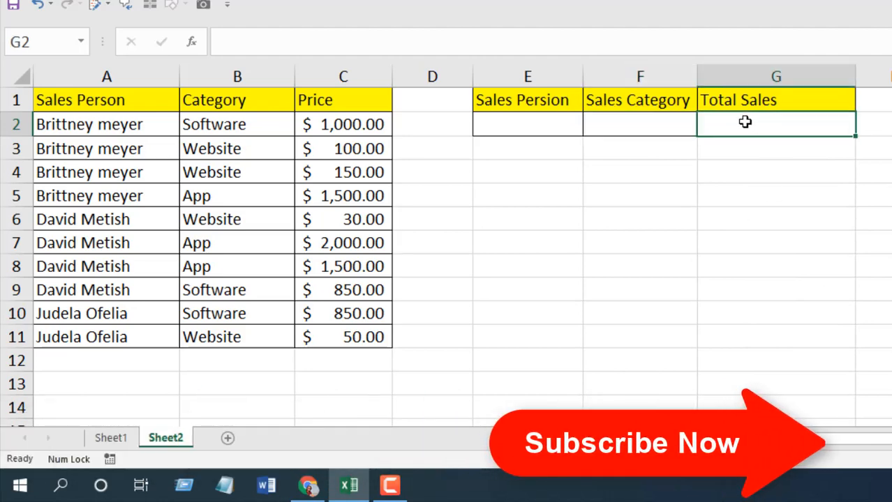
{"action": "type", "text": "="}
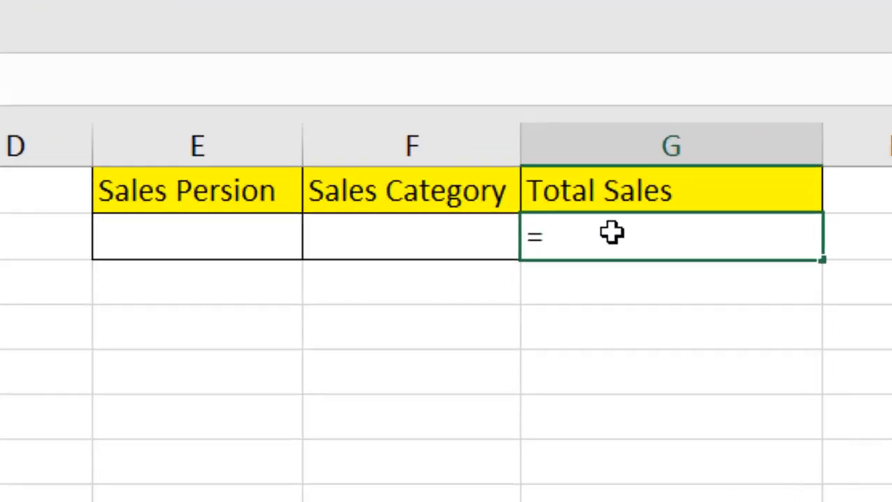
{"action": "type", "text": "Sum"}
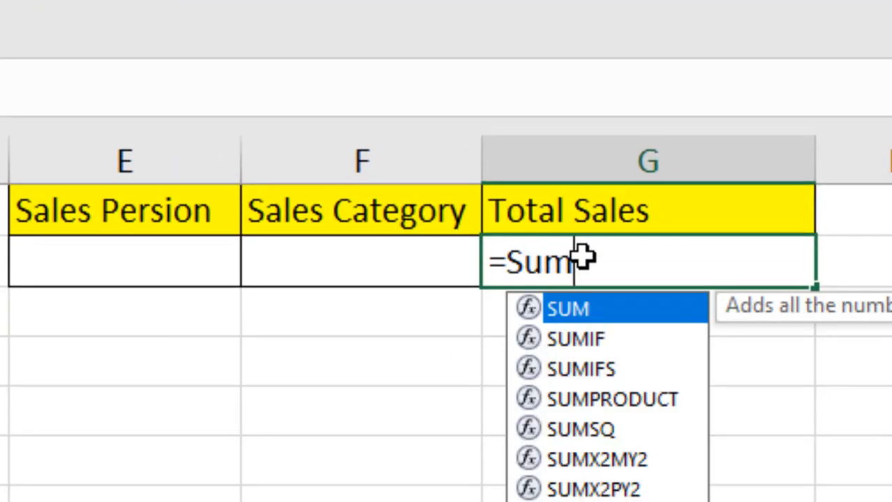
{"action": "left_click", "coordinate": [559, 373]}
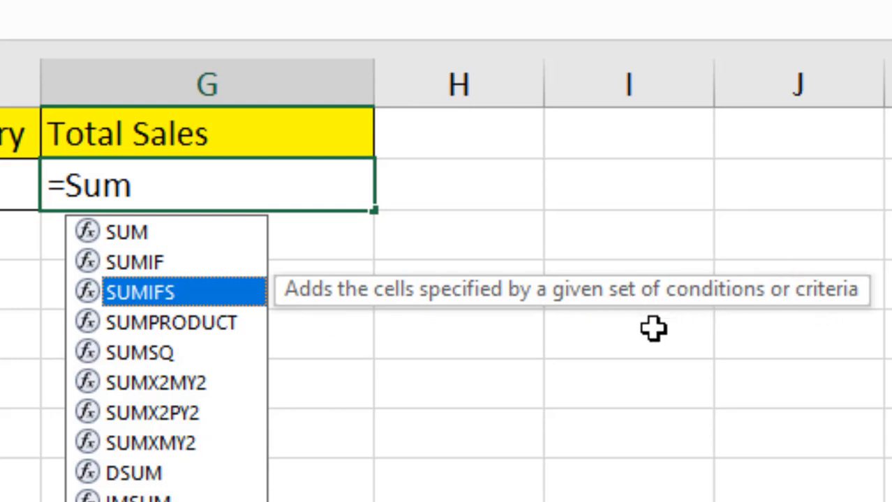
{"action": "double_click", "coordinate": [155, 302]}
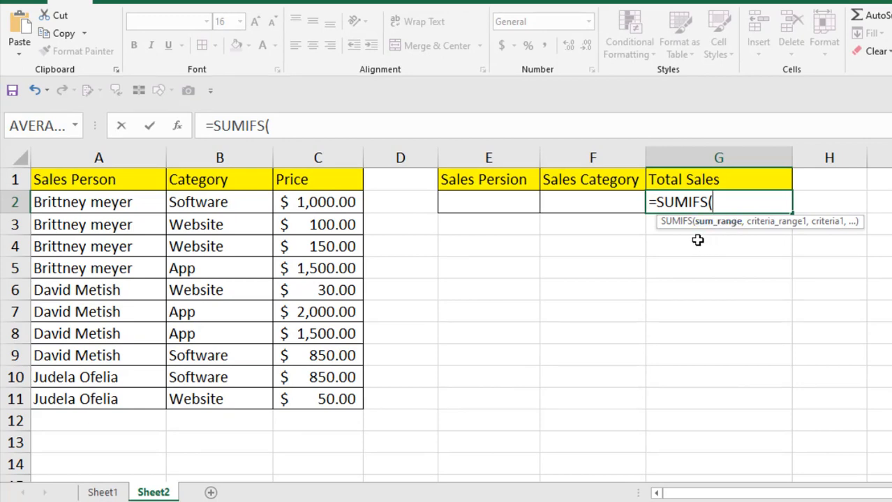
{"action": "left_click_drag", "start_coordinate": [333, 202], "coordinate": [323, 398]}
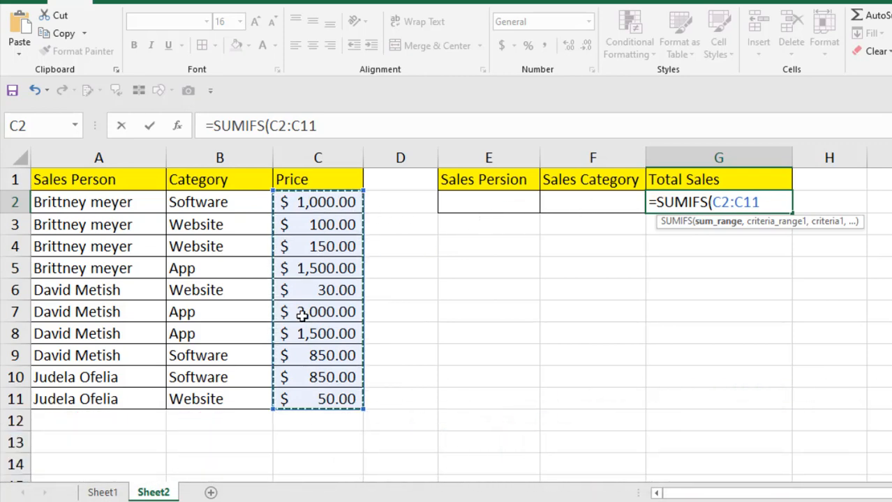
{"action": "type", "text": ","}
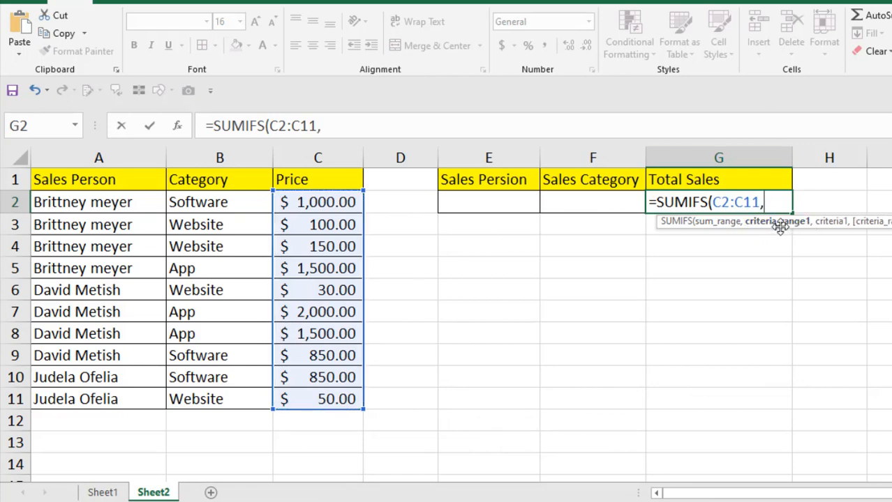
Step: Add the first criteria pair to the SUMIFS formula: salesperson range A2:A11 matched against E2
{"action": "left_click", "coordinate": [74, 204]}
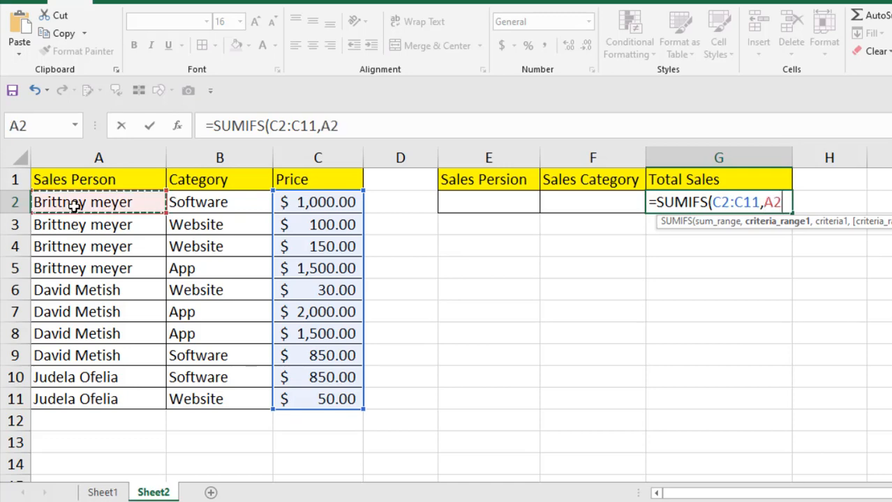
{"action": "left_click_drag", "start_coordinate": [74, 203], "coordinate": [70, 400]}
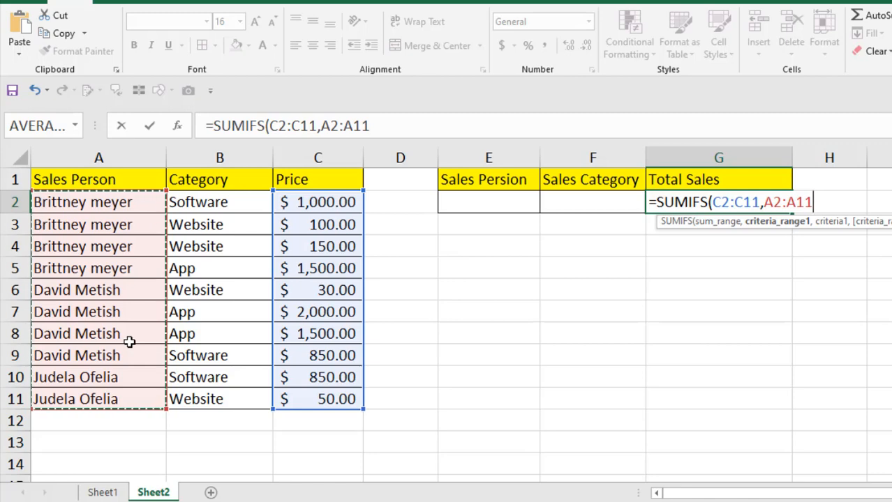
{"action": "type", "text": ","}
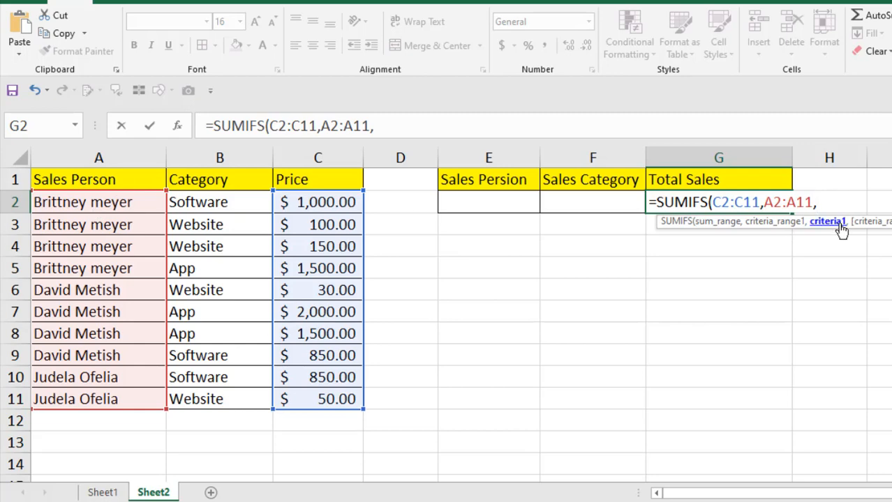
{"action": "left_click", "coordinate": [495, 203]}
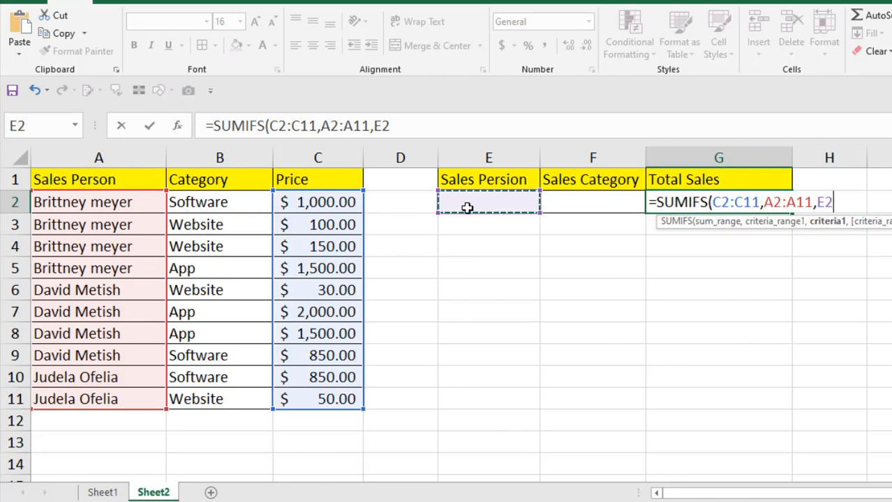
{"action": "type", "text": ","}
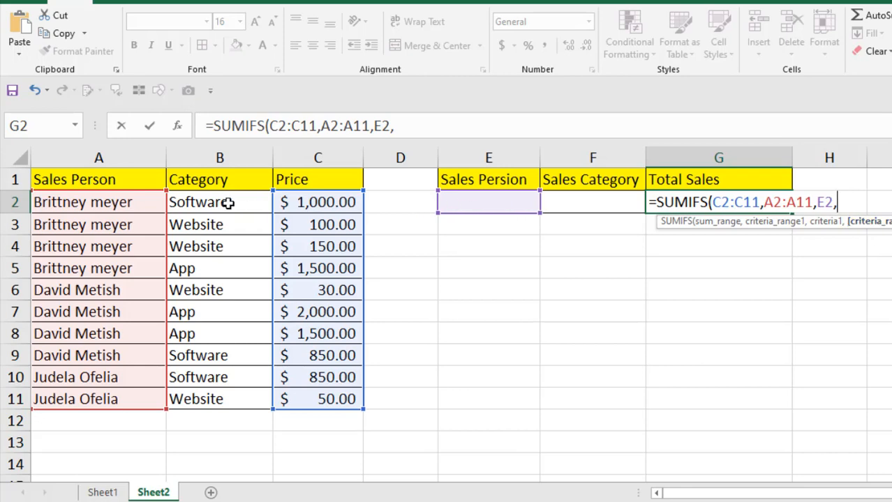
Step: Add the second criteria pair, category range B2:B11 matched against F2, and complete the SUMIFS formula
{"action": "left_click_drag", "start_coordinate": [228, 202], "coordinate": [226, 395]}
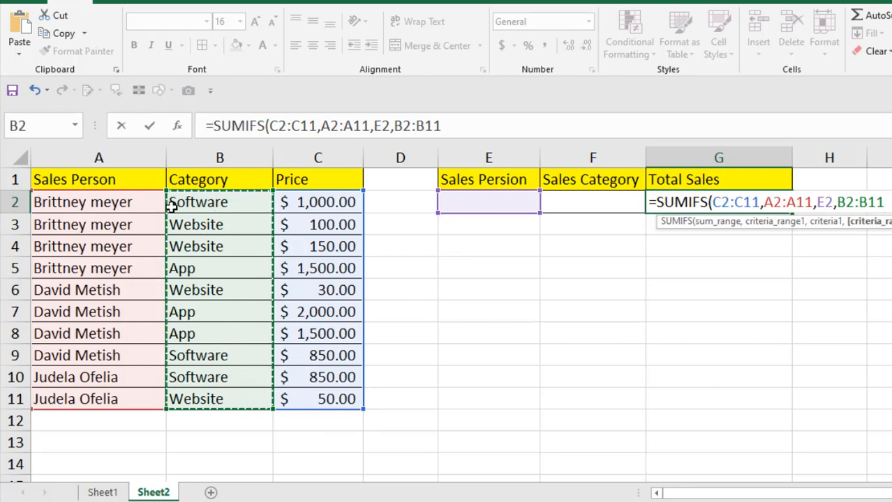
{"action": "type", "text": ","}
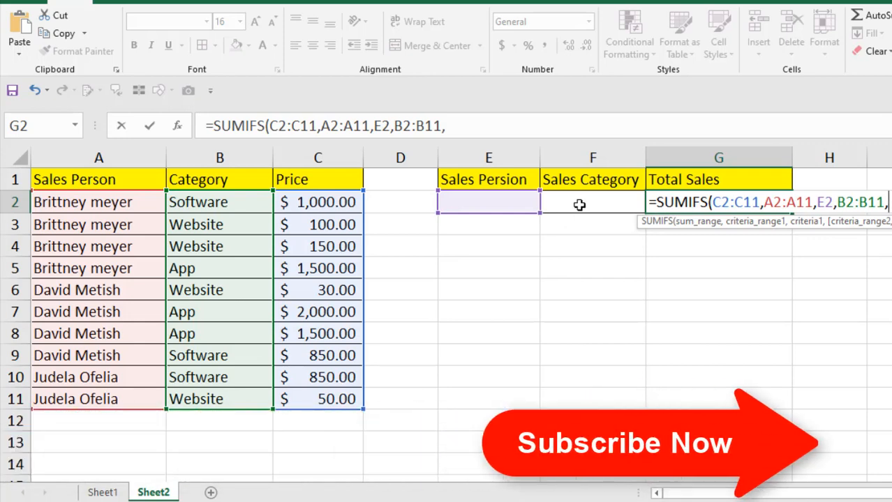
{"action": "left_click", "coordinate": [579, 205]}
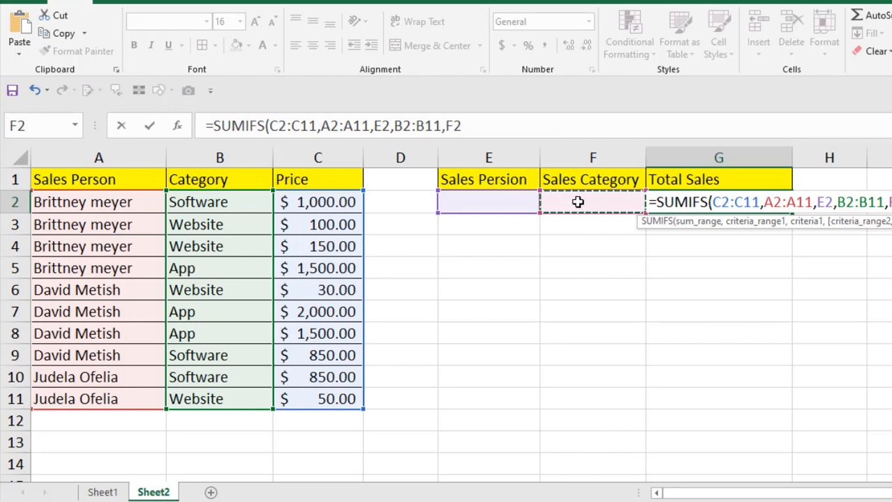
{"action": "type", "text": ")"}
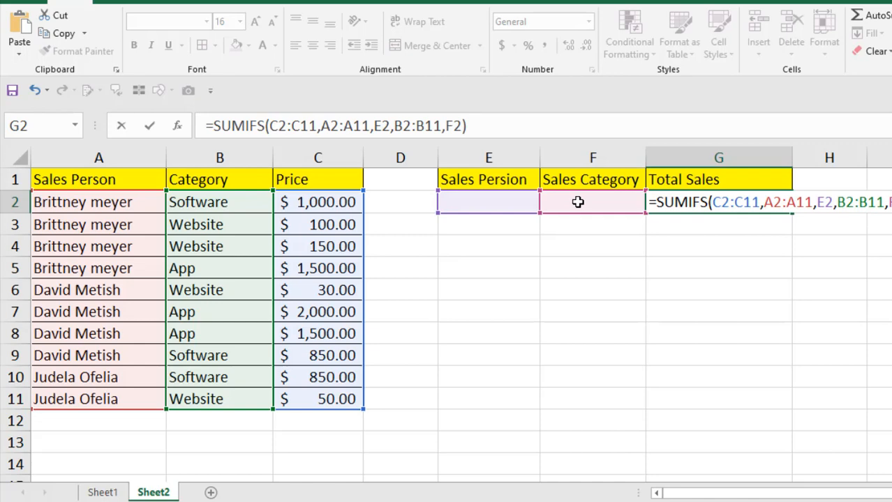
{"action": "key", "text": "Return"}
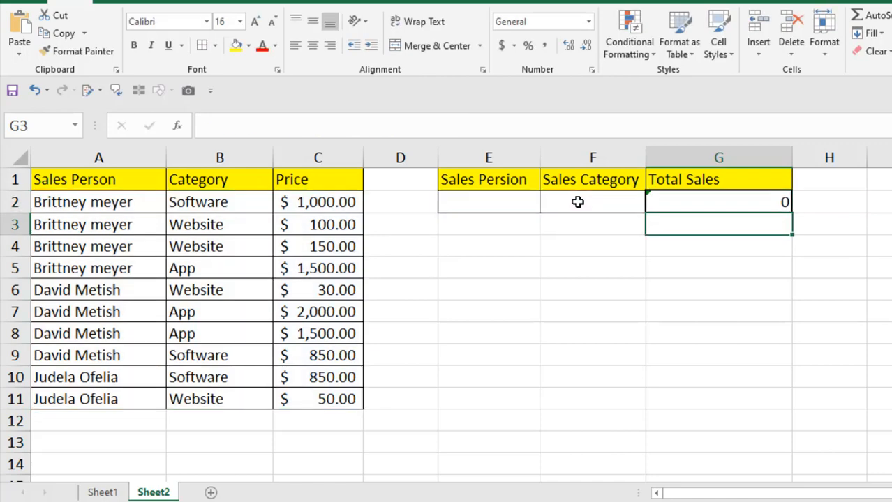
Step: Choose the first listed salesperson in cell E2 as the name criterion for the total
{"action": "left_click", "coordinate": [721, 202]}
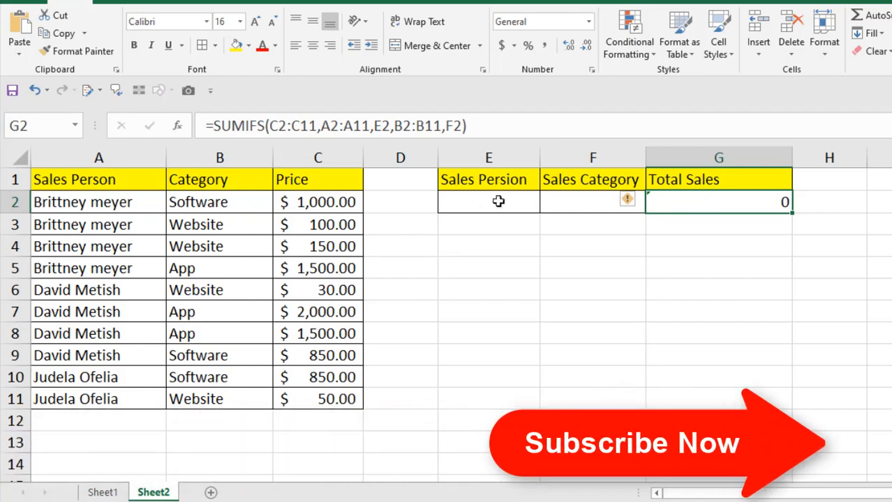
{"action": "left_click", "coordinate": [486, 209]}
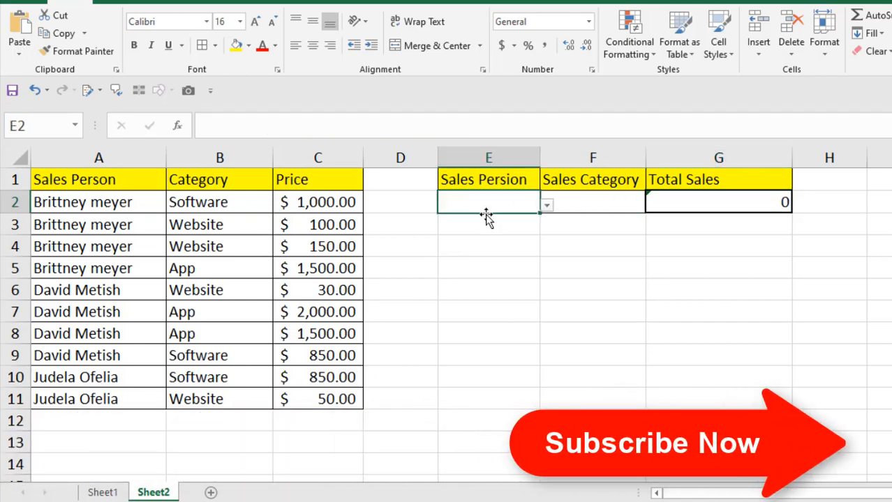
{"action": "left_click", "coordinate": [547, 205]}
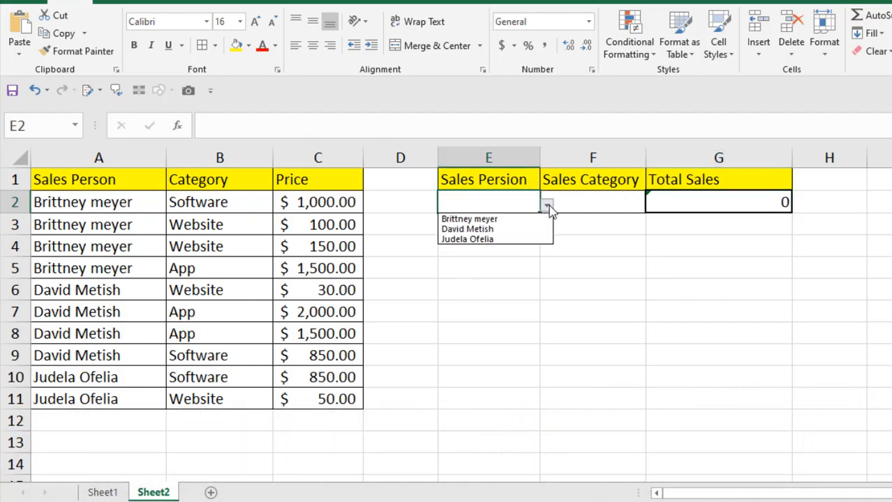
{"action": "left_click", "coordinate": [468, 220]}
{"action": "left_click", "coordinate": [593, 355]}
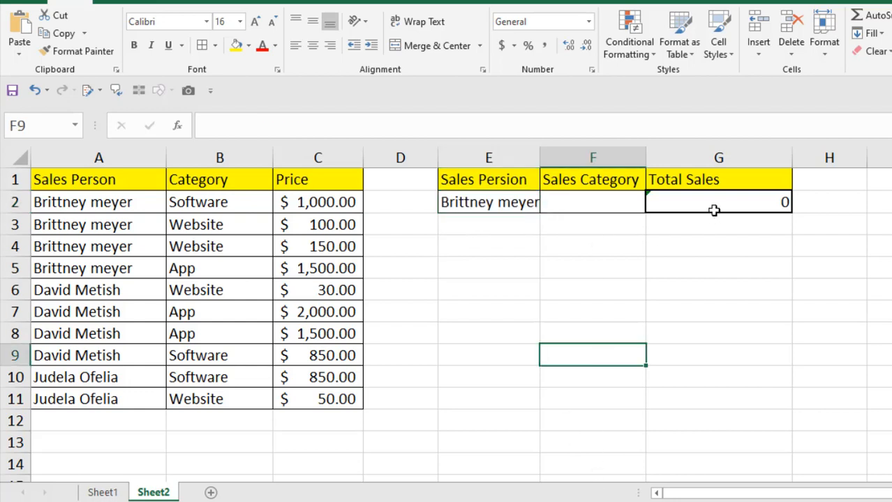
Step: Choose Software as the sales category in cell F2
{"action": "left_click", "coordinate": [615, 203]}
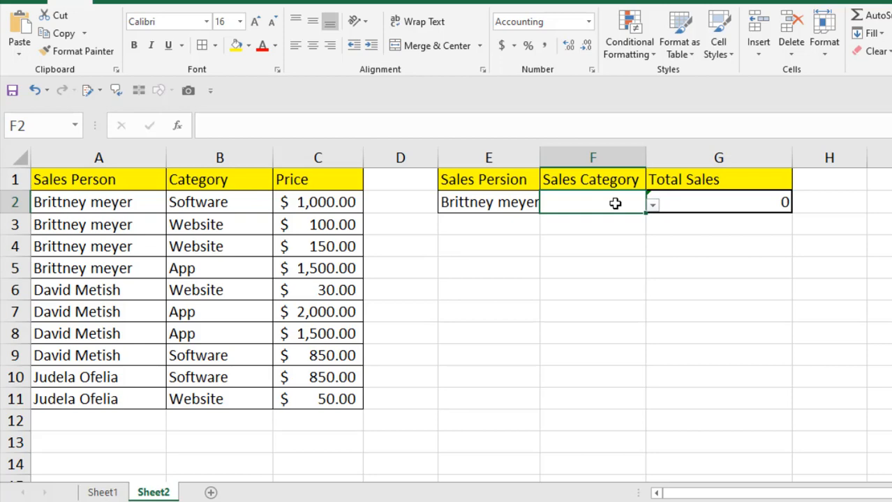
{"action": "left_click", "coordinate": [652, 206]}
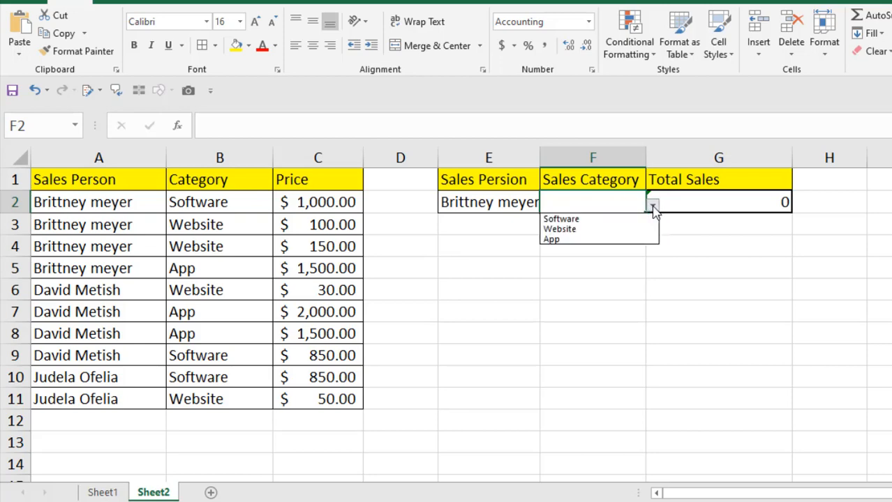
{"action": "left_click", "coordinate": [579, 221]}
{"action": "left_click", "coordinate": [491, 207]}
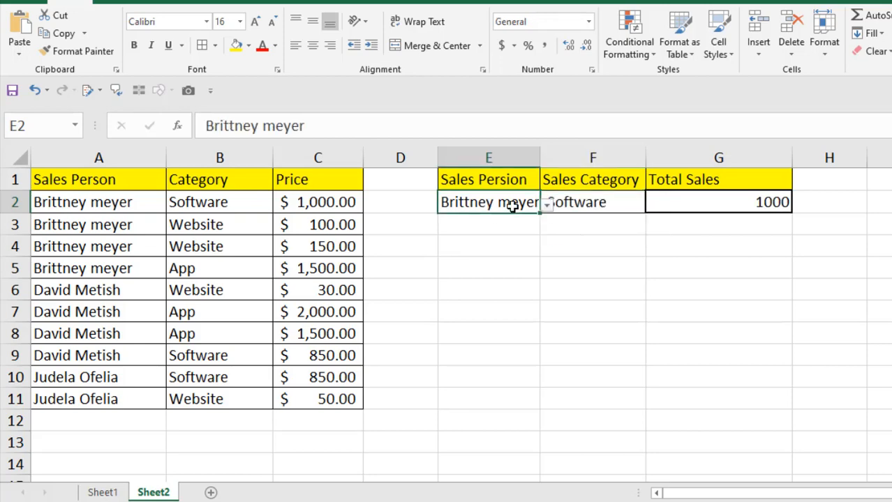
Step: Format the total sales cell G2 as a dollar accounting amount
{"action": "left_click", "coordinate": [728, 206]}
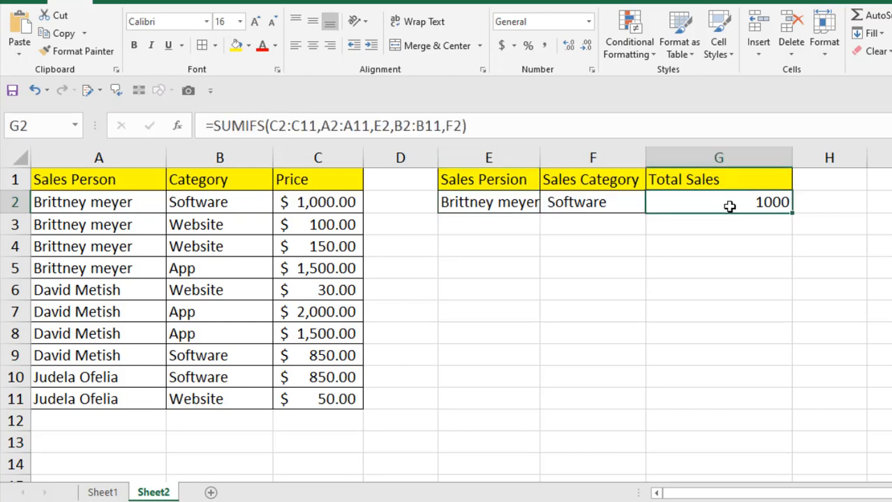
{"action": "left_click", "coordinate": [593, 206]}
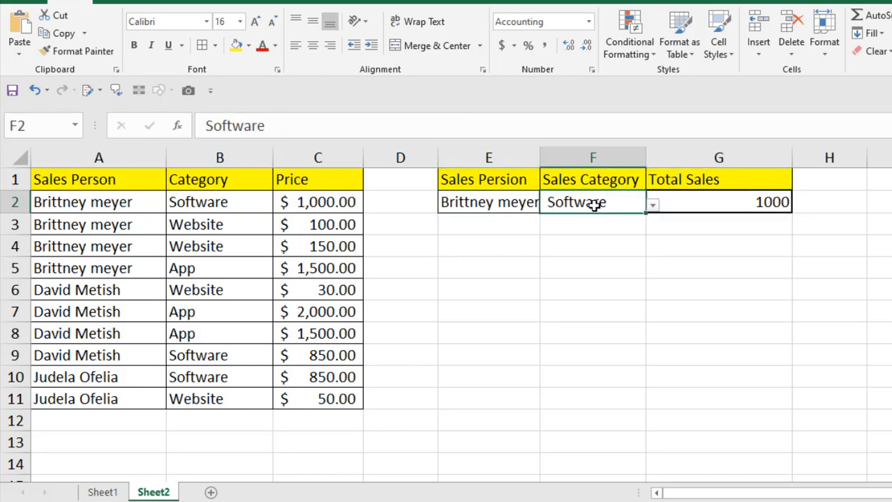
{"action": "left_click", "coordinate": [733, 213]}
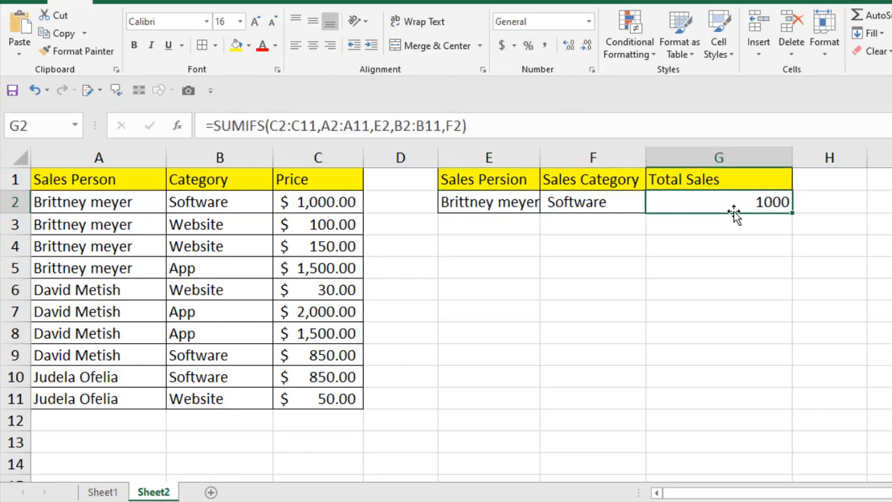
{"action": "left_click", "coordinate": [501, 46]}
Step: Test the total by changing the sales category in F2 to Website and then to App
{"action": "left_click", "coordinate": [506, 206]}
{"action": "left_click", "coordinate": [545, 211]}
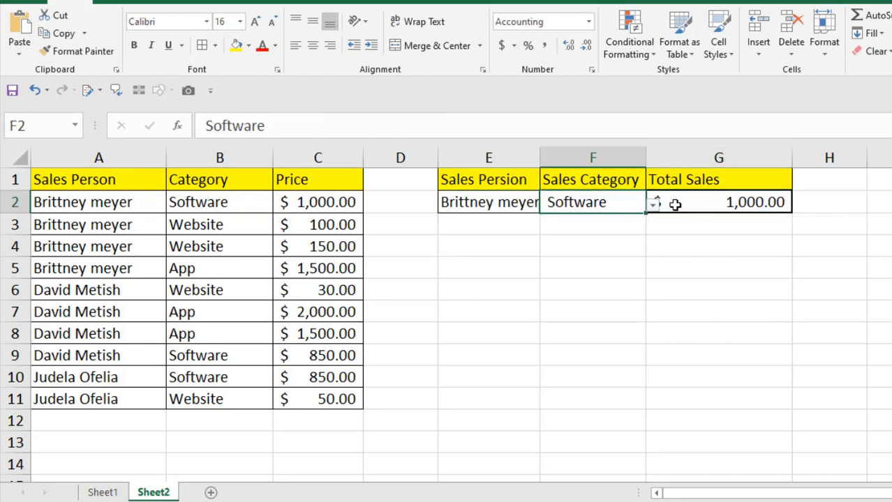
{"action": "left_click", "coordinate": [652, 205]}
{"action": "left_click", "coordinate": [598, 241]}
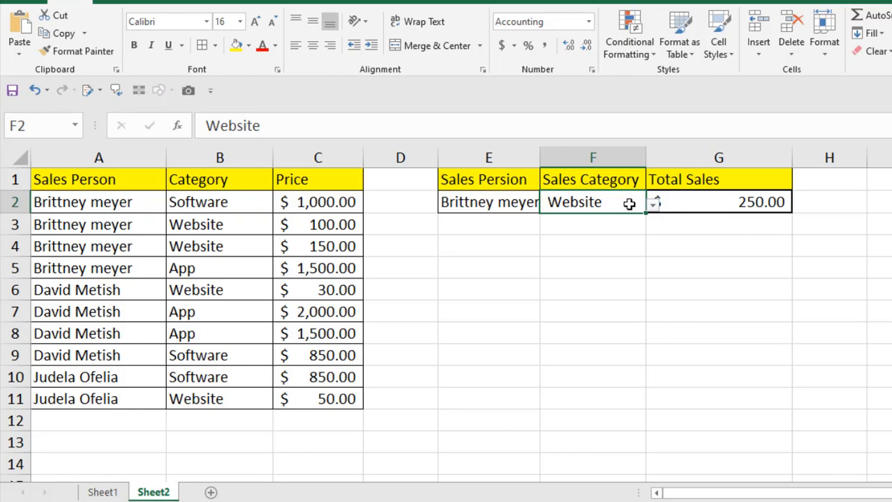
{"action": "left_click", "coordinate": [653, 205]}
{"action": "left_click", "coordinate": [591, 248]}
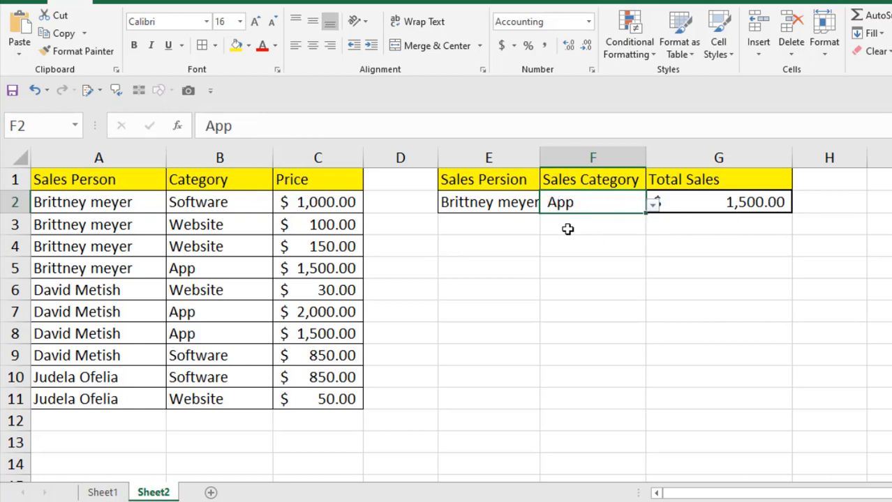
Step: Switch the salesperson in E2 to the second listed name and then to the third
{"action": "left_click", "coordinate": [488, 199]}
{"action": "left_click", "coordinate": [545, 204]}
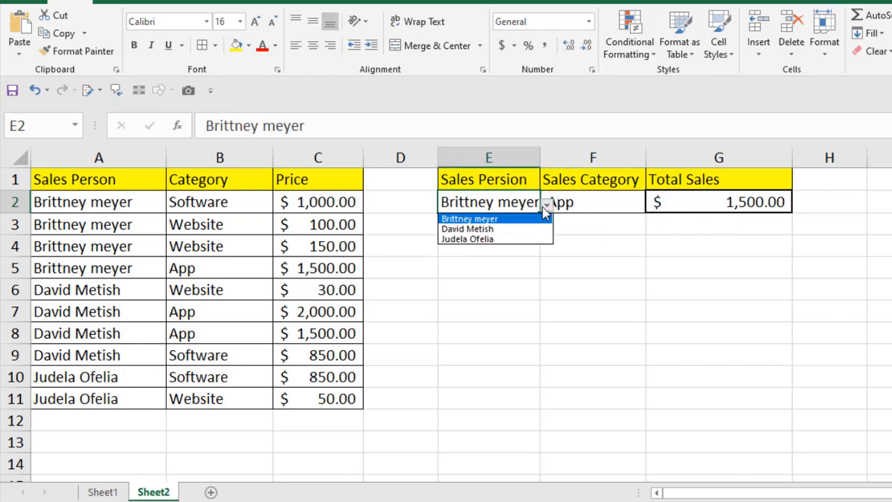
{"action": "left_click", "coordinate": [475, 228]}
{"action": "left_click", "coordinate": [545, 204]}
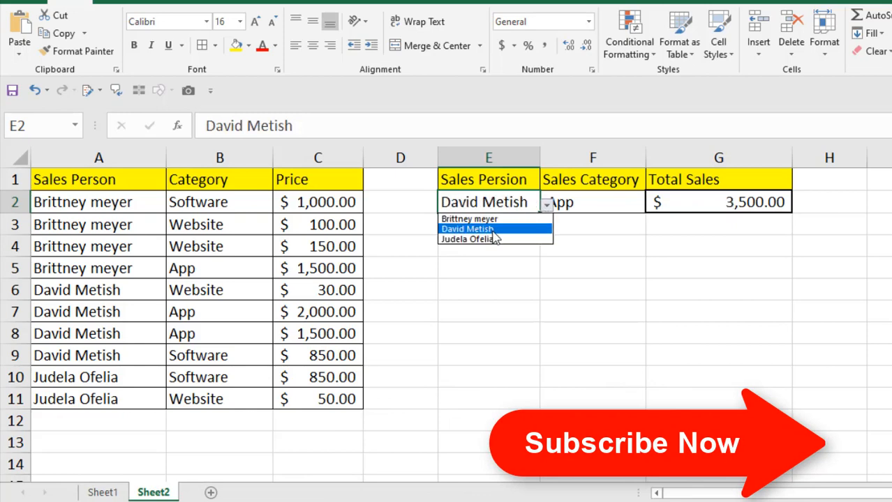
{"action": "left_click", "coordinate": [491, 240]}
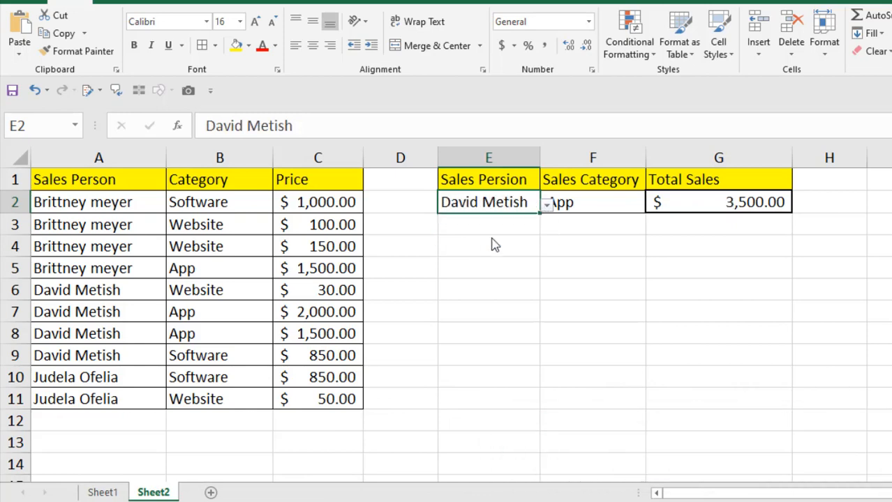
Step: Set the category in F2 to Website and then to Software to test the third salesperson's total
{"action": "left_click", "coordinate": [563, 204]}
{"action": "left_click", "coordinate": [653, 208]}
{"action": "left_click", "coordinate": [577, 228]}
{"action": "left_click", "coordinate": [653, 208]}
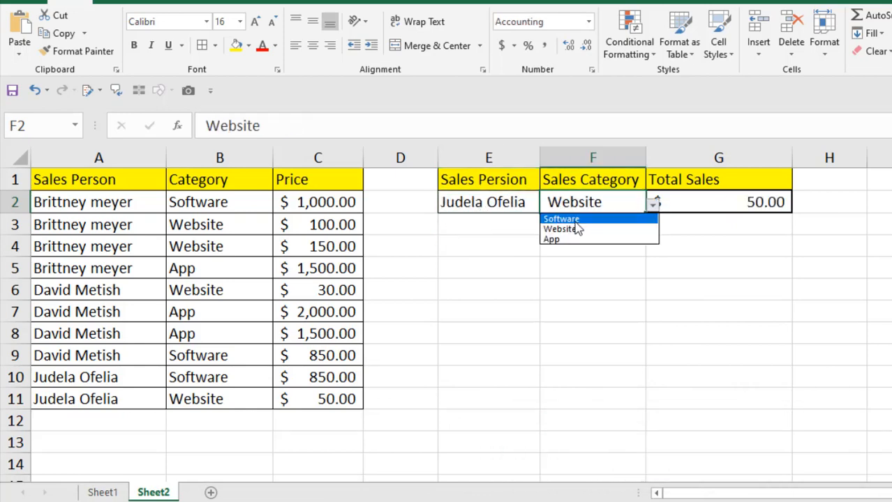
{"action": "left_click", "coordinate": [577, 220]}
{"action": "left_click", "coordinate": [597, 252]}
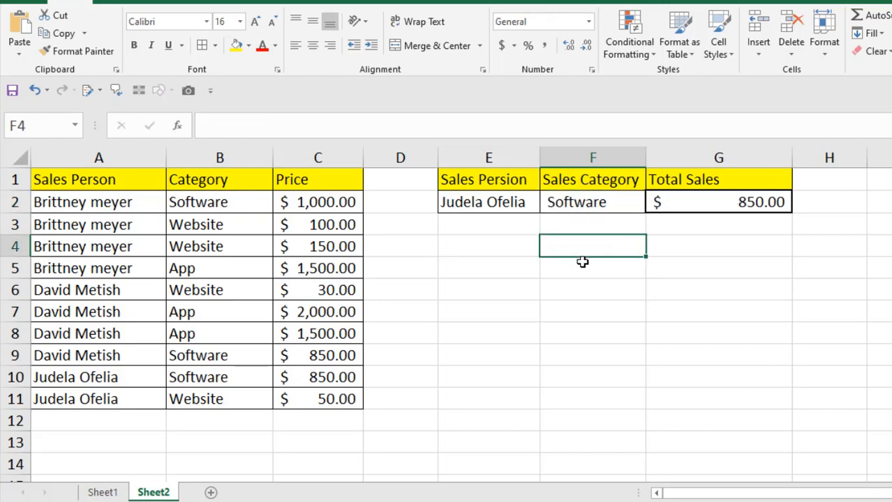